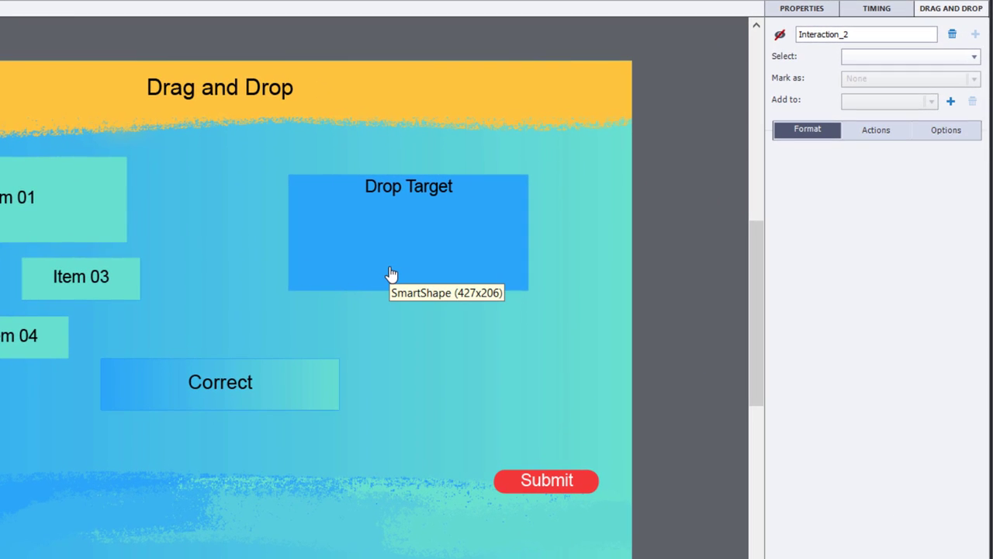
Toggle the visibility of Interaction_2 to view the links between the items and the drop target.
{"action": "left_click", "coordinate": [779, 35]}
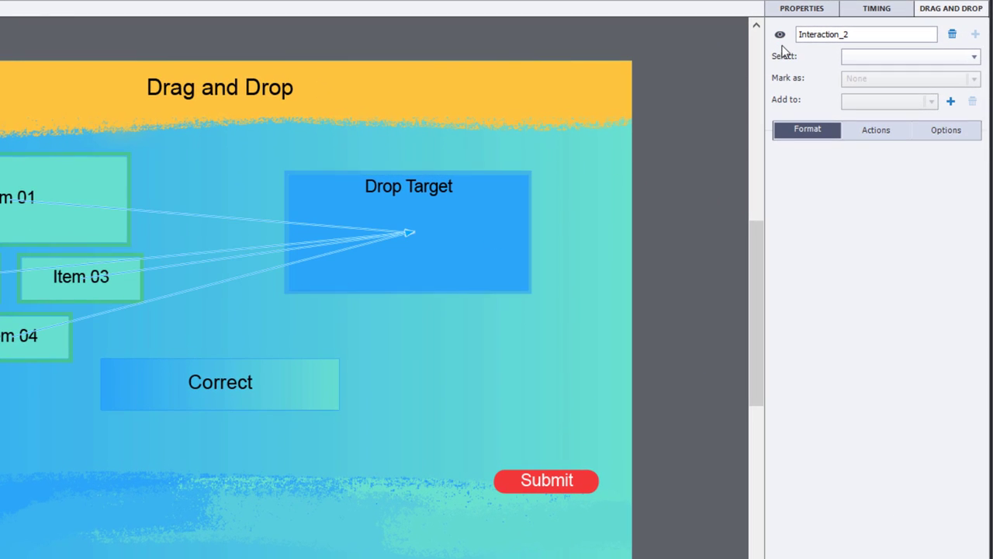
{"action": "left_click", "coordinate": [779, 35]}
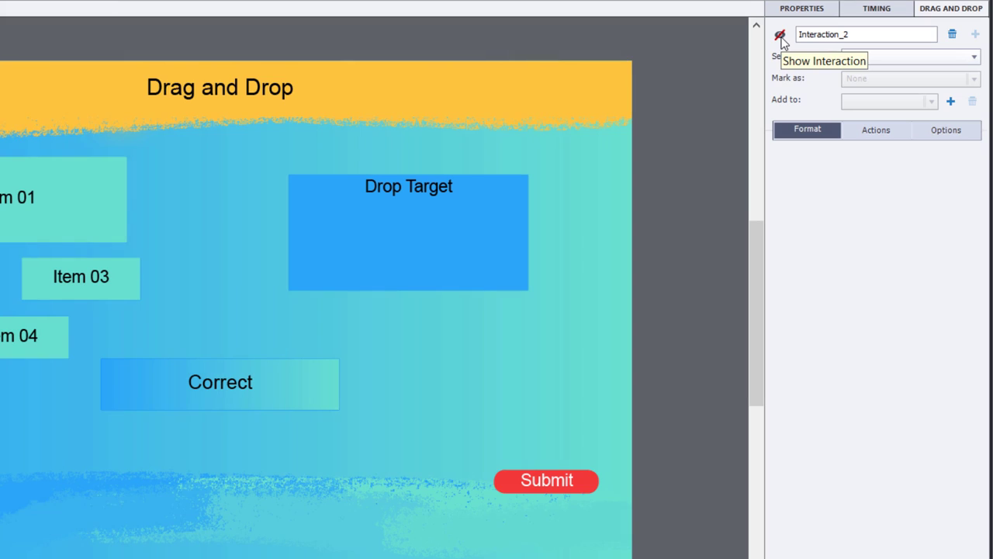
{"action": "left_click", "coordinate": [781, 37]}
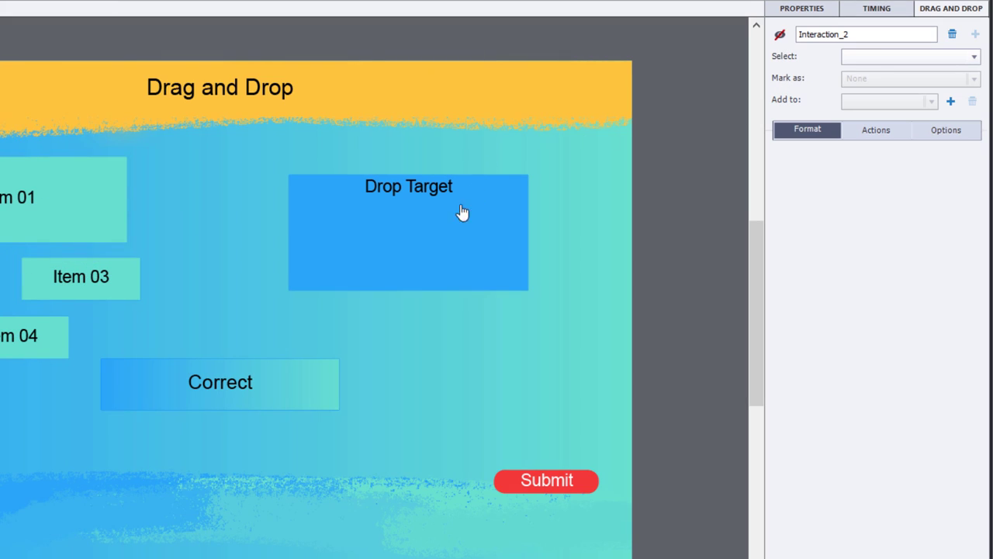
Select the drop target shape and preview the project as HTML5 in the browser.
{"action": "left_click", "coordinate": [437, 260]}
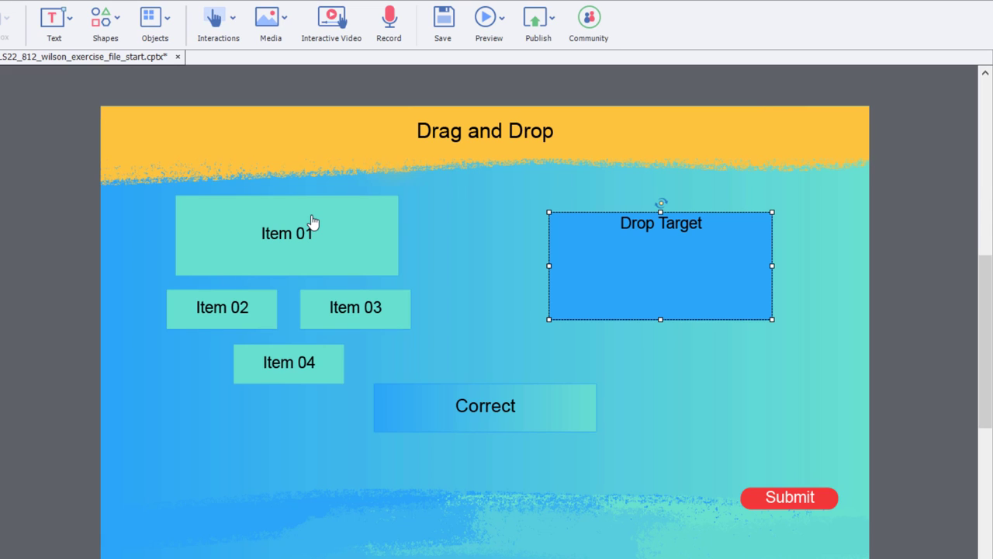
{"action": "left_click", "coordinate": [499, 36]}
{"action": "left_click", "coordinate": [503, 66]}
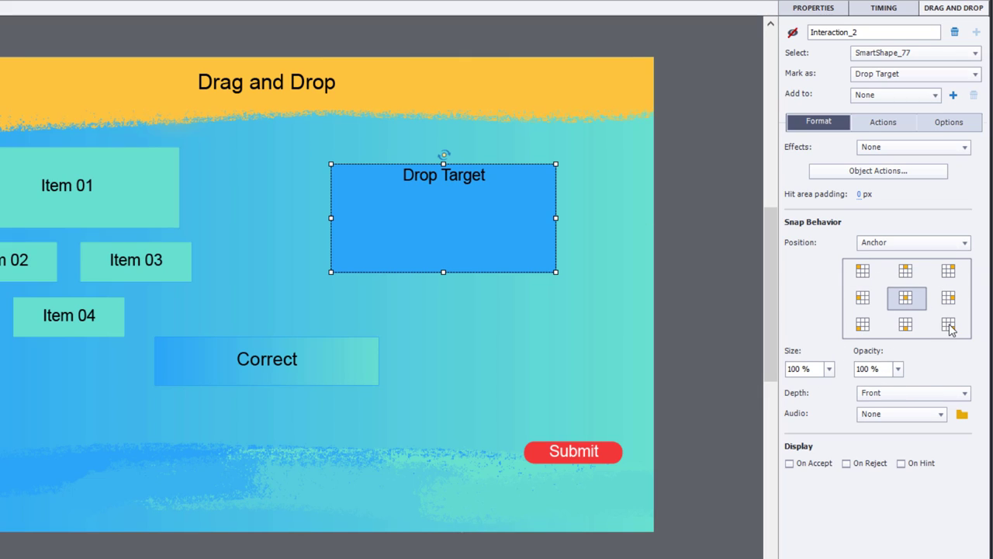
Set the drop target's snap anchor to bottom center and preview the project as HTML5 in the browser.
{"action": "left_click", "coordinate": [910, 330]}
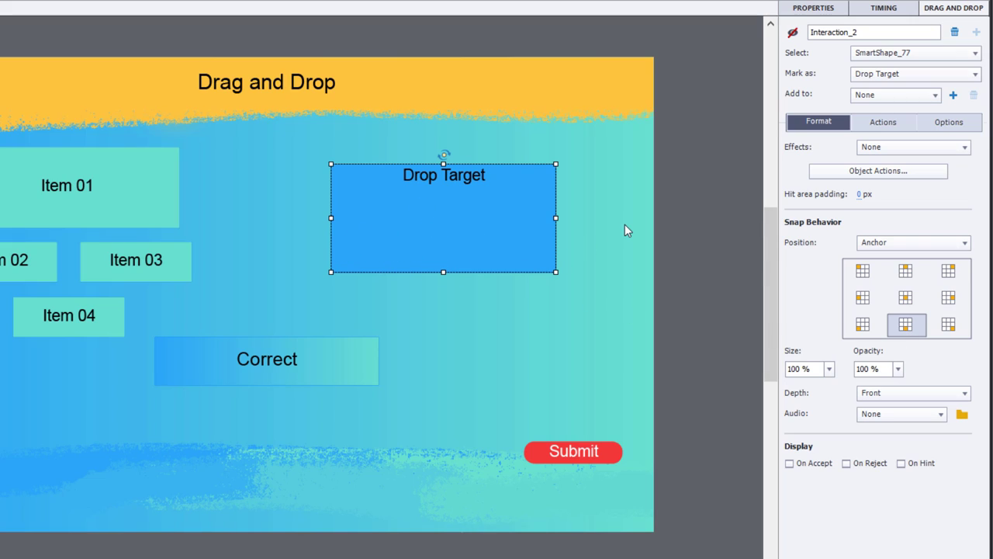
{"action": "left_click", "coordinate": [291, 2]}
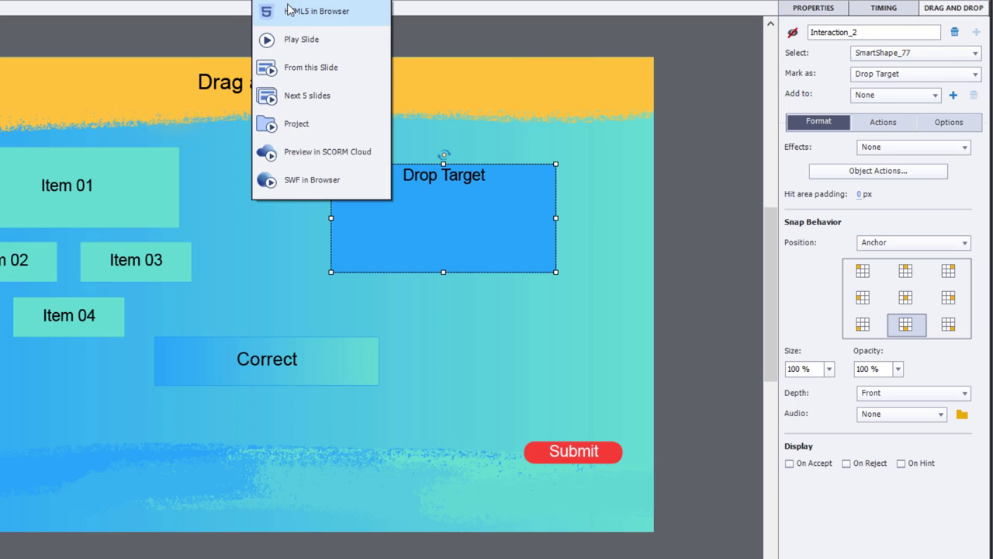
{"action": "left_click", "coordinate": [289, 11]}
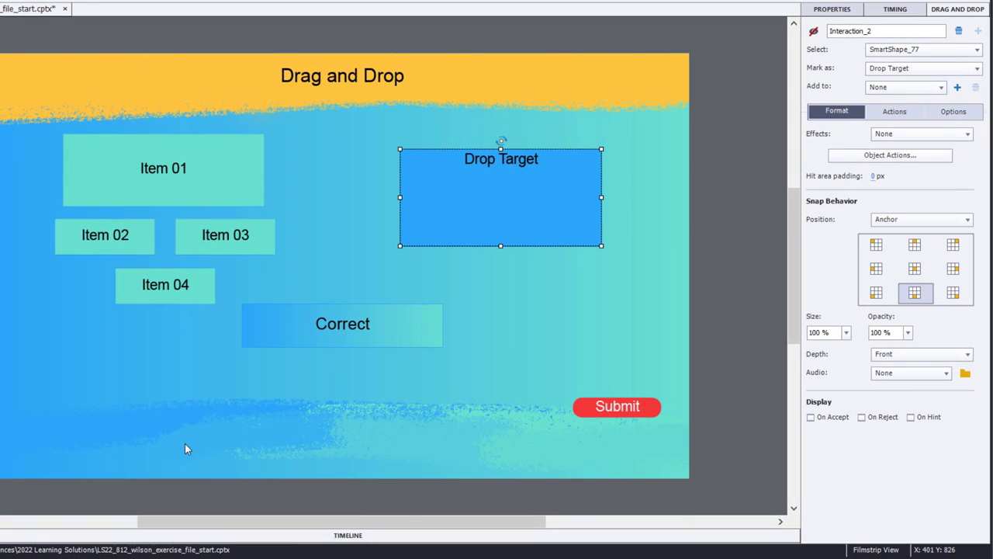
Resize Item 01 to match the size of Item 03.
{"action": "left_click", "coordinate": [388, 277]}
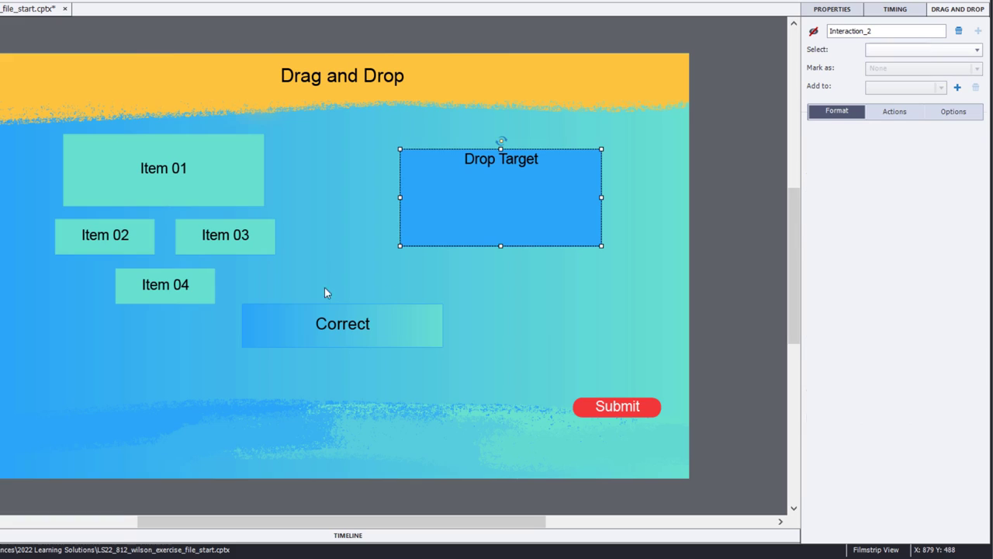
{"action": "left_click", "coordinate": [238, 236]}
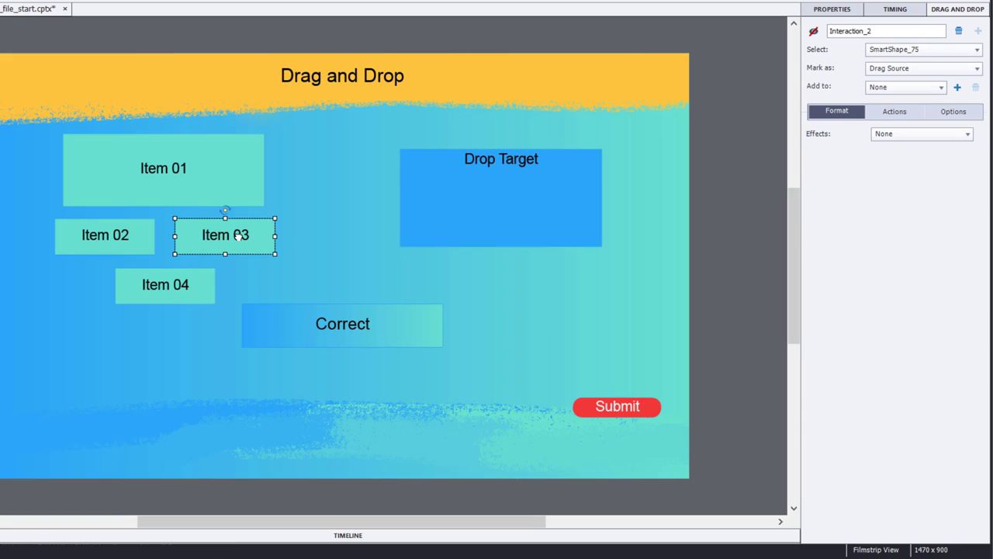
{"action": "left_click", "coordinate": [199, 180], "text": "shift"}
{"action": "key", "text": "ctrl+z"}
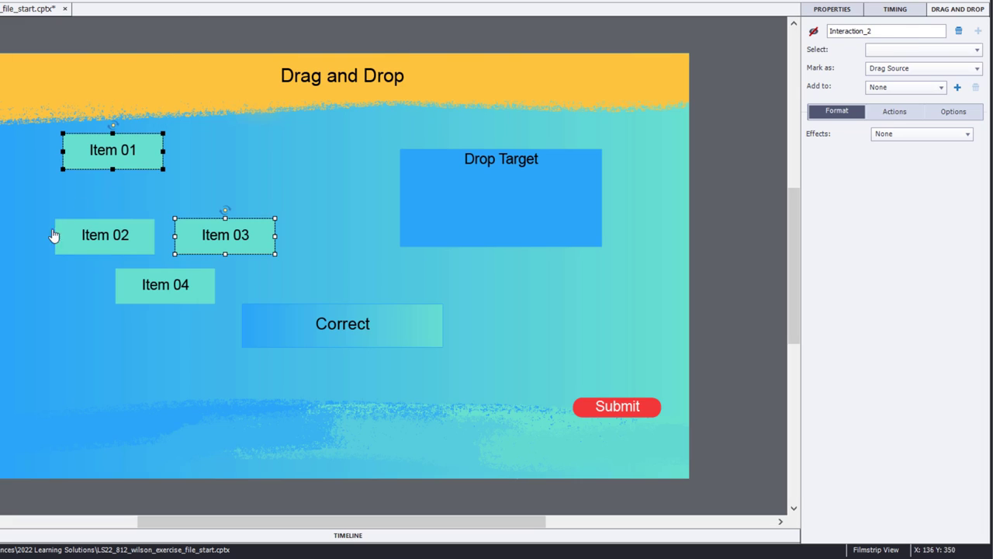
{"action": "left_click", "coordinate": [40, 196]}
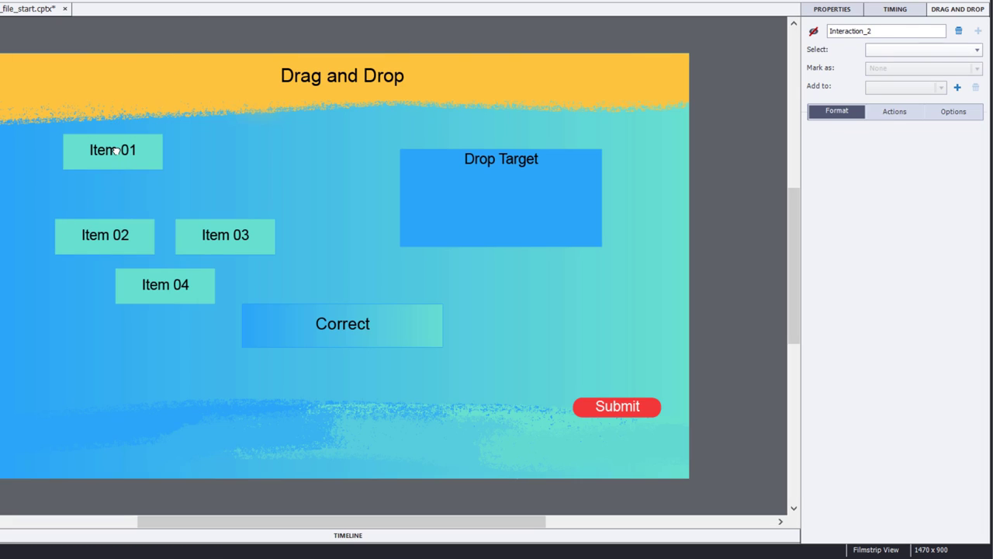
Set the drop target's snap anchor to the center and preview the project as HTML5 in the browser.
{"action": "left_click", "coordinate": [115, 150]}
{"action": "left_click", "coordinate": [469, 189]}
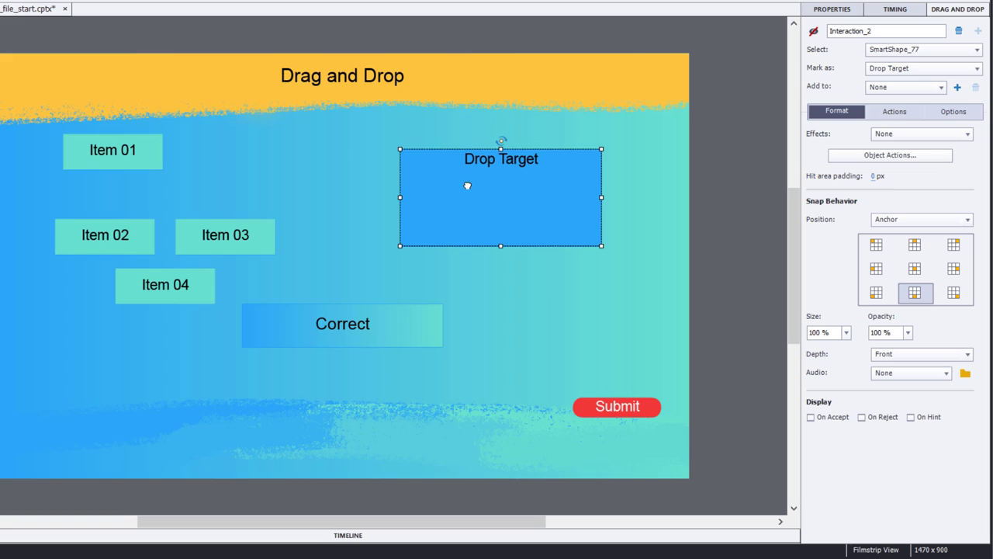
{"action": "left_click", "coordinate": [915, 269]}
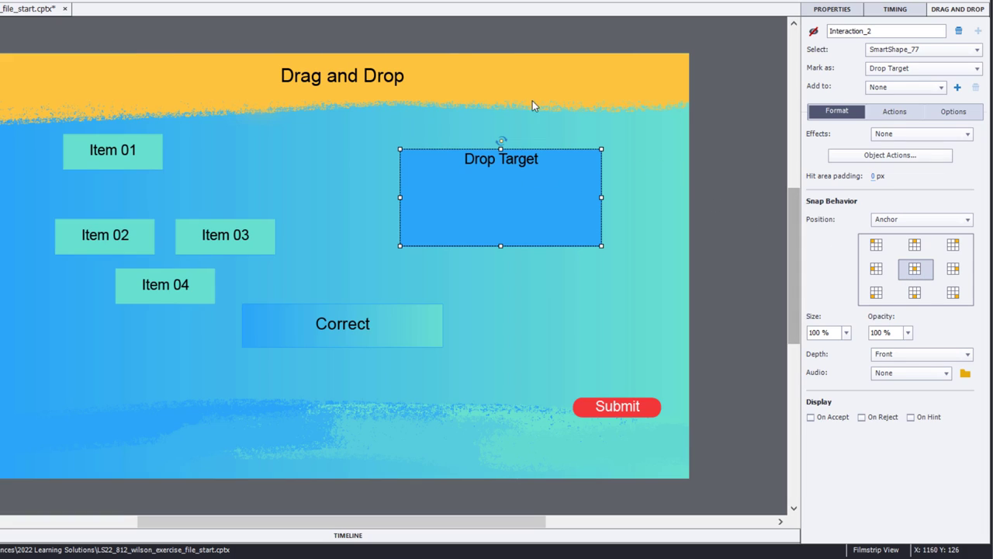
{"action": "left_click", "coordinate": [345, 0]}
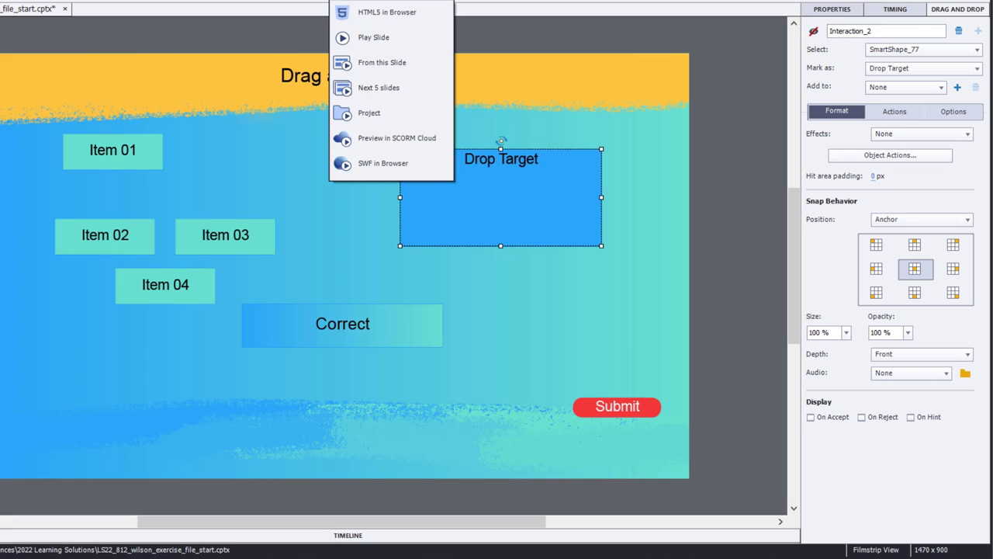
{"action": "left_click", "coordinate": [357, 8]}
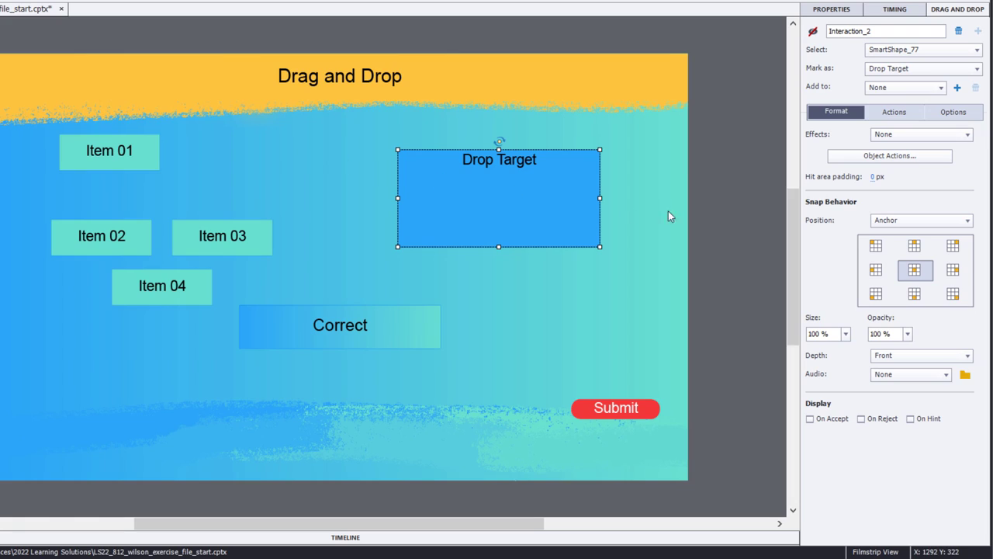
Set the drop target's snap position to Tile and look up Item 01's dimensions in its transform options.
{"action": "left_click", "coordinate": [906, 220]}
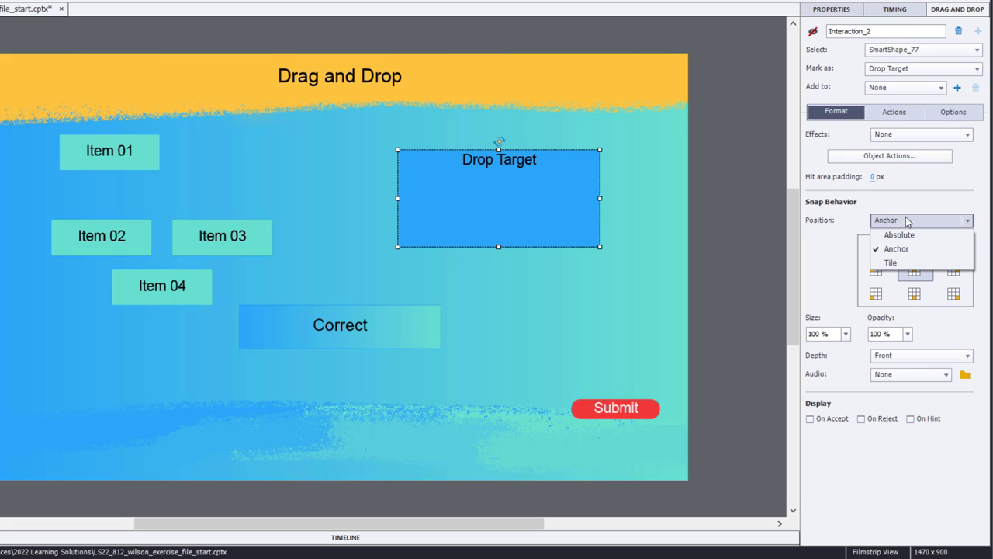
{"action": "left_click", "coordinate": [891, 263]}
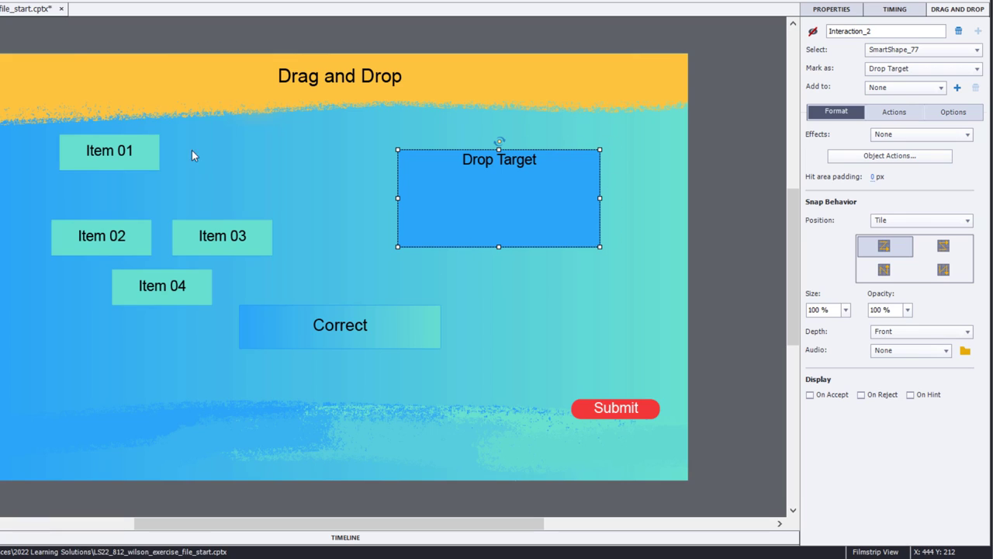
{"action": "left_click", "coordinate": [136, 152]}
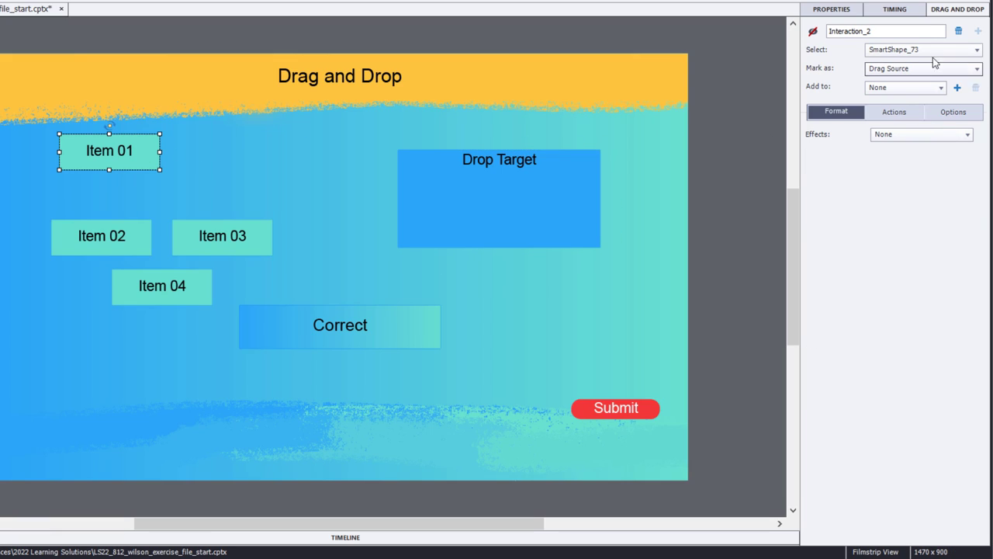
{"action": "left_click", "coordinate": [831, 10]}
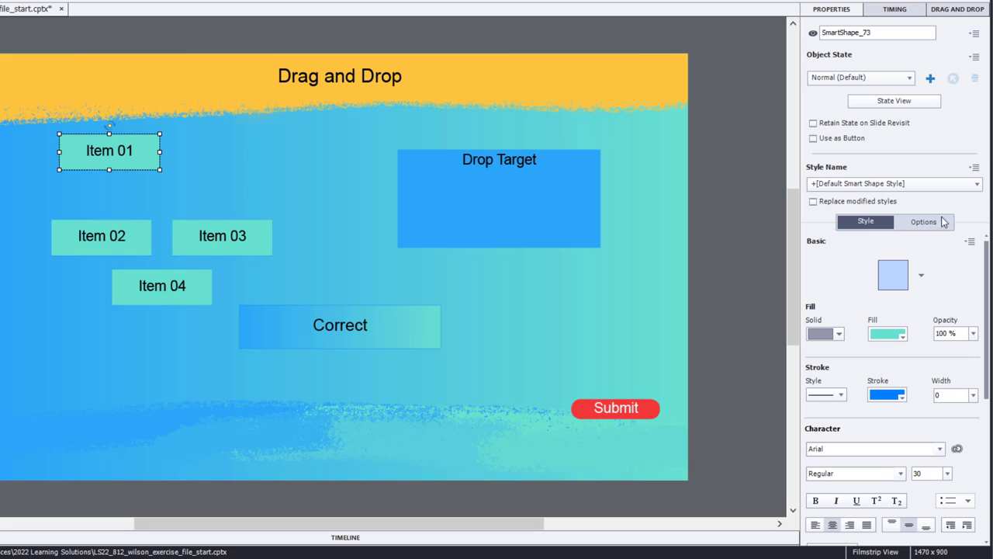
{"action": "left_click", "coordinate": [924, 222]}
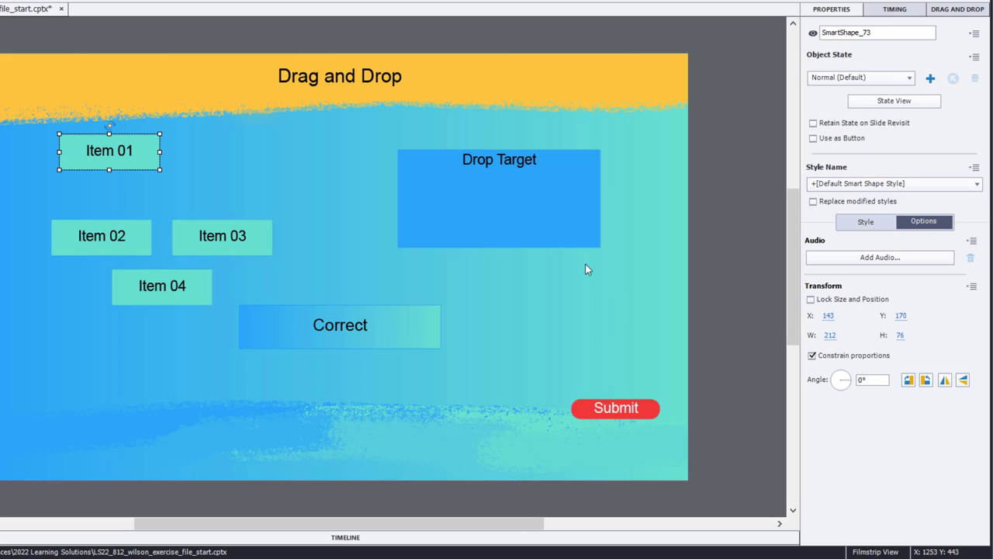
Turn off constrained proportions for the drop target and set its width to 424.
{"action": "left_click", "coordinate": [567, 215]}
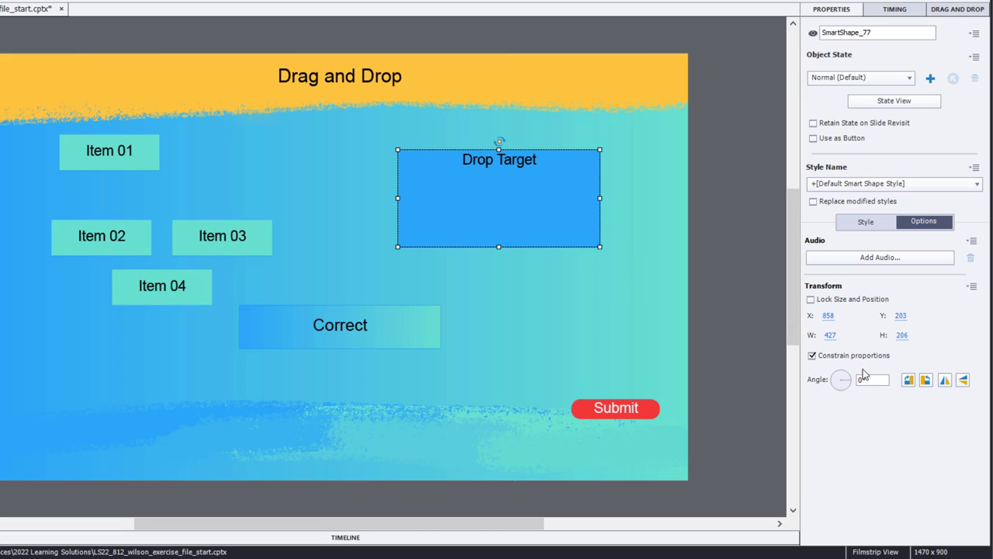
{"action": "left_click", "coordinate": [830, 334]}
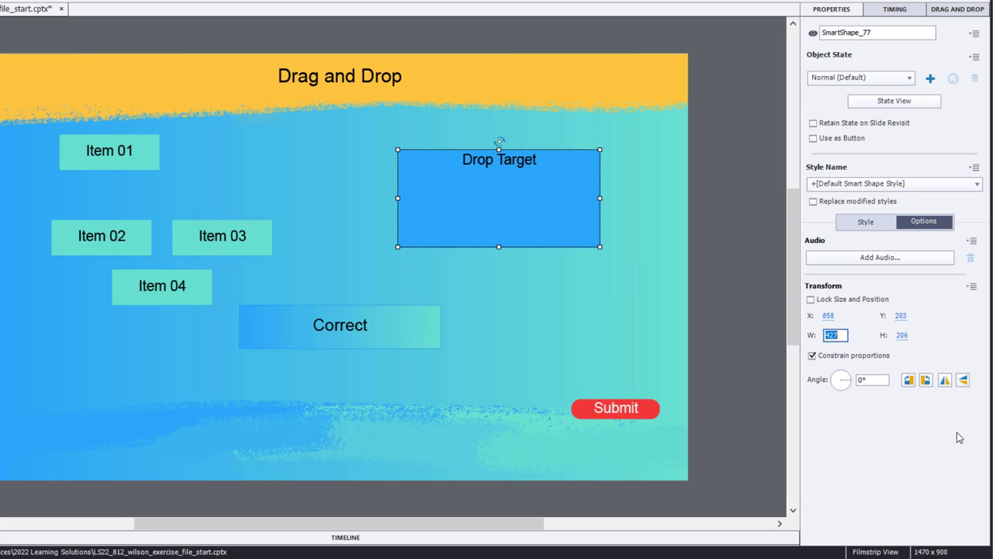
{"action": "left_click", "coordinate": [811, 356]}
{"action": "left_click", "coordinate": [830, 334]}
{"action": "type", "text": "424"}
{"action": "key", "text": "Return"}
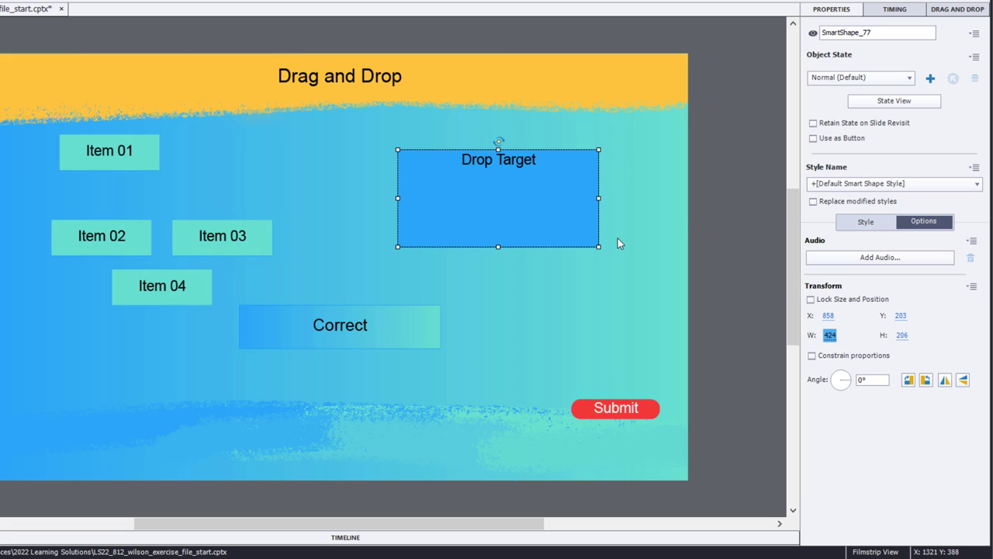
Compare the sizes of Item 03 and the drop target, and move Item 01 to about X 249, Y 248, centered above Items 02 and 03.
{"action": "left_click", "coordinate": [224, 239]}
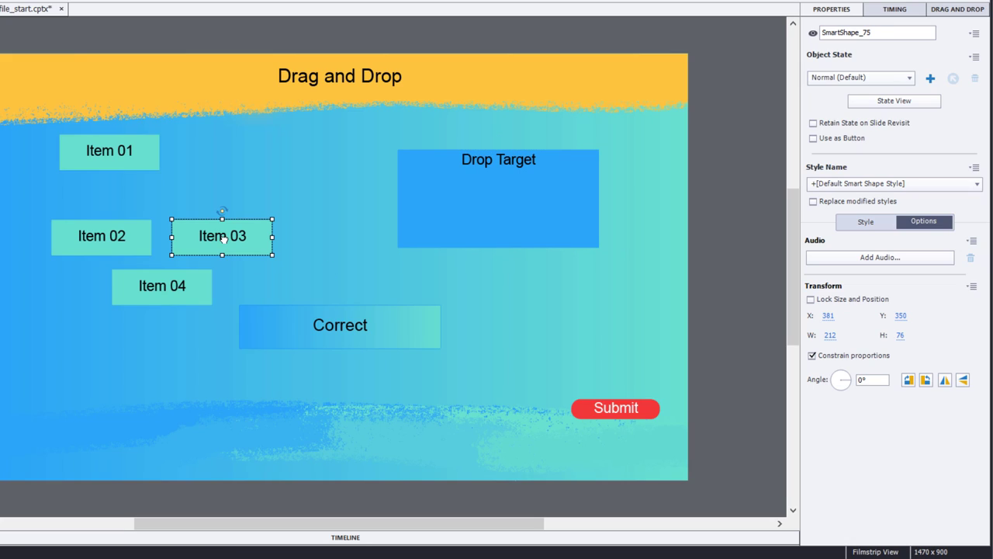
{"action": "left_click", "coordinate": [480, 215]}
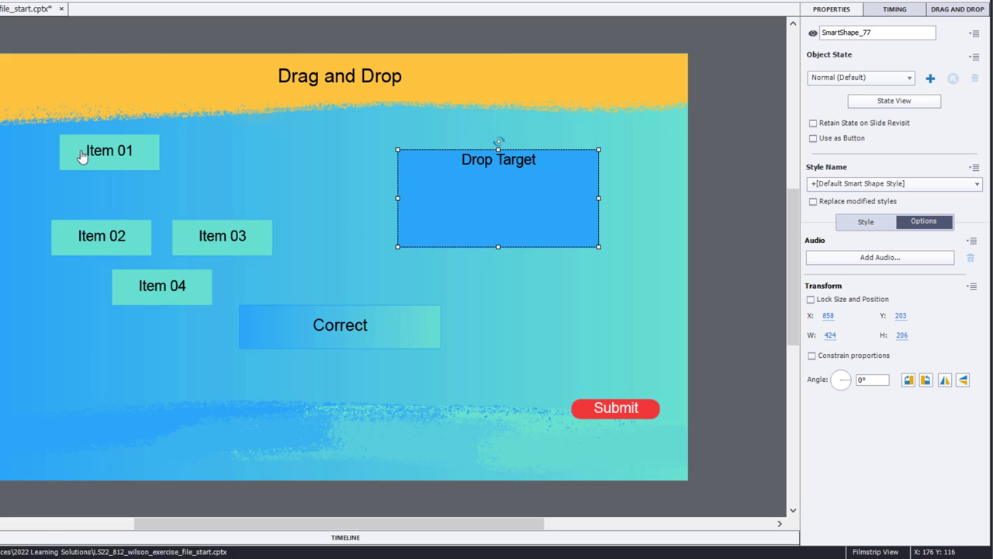
{"action": "left_click_drag", "start_coordinate": [116, 159], "coordinate": [164, 192]}
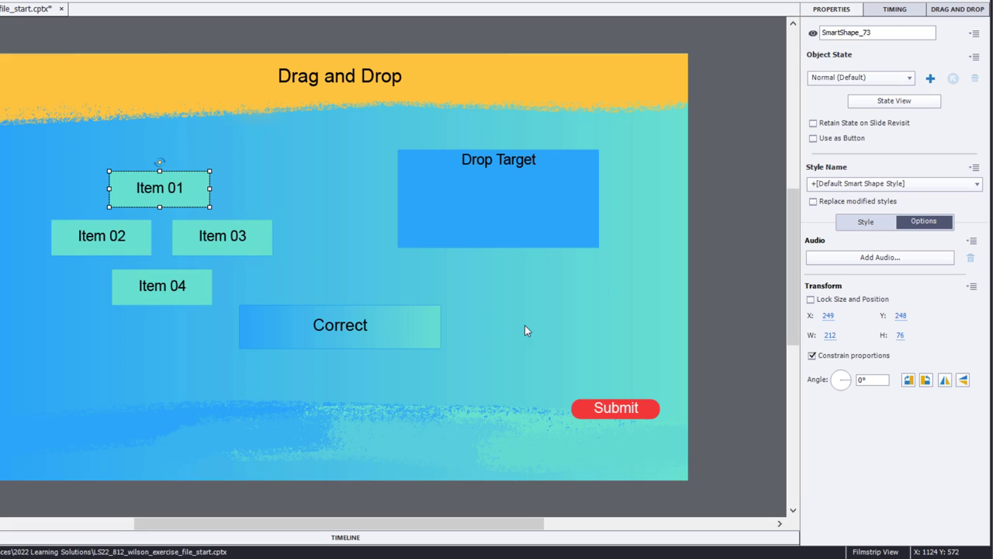
Set the drop target's tile order to fill rows left to right, from the bottom up.
{"action": "left_click", "coordinate": [527, 213]}
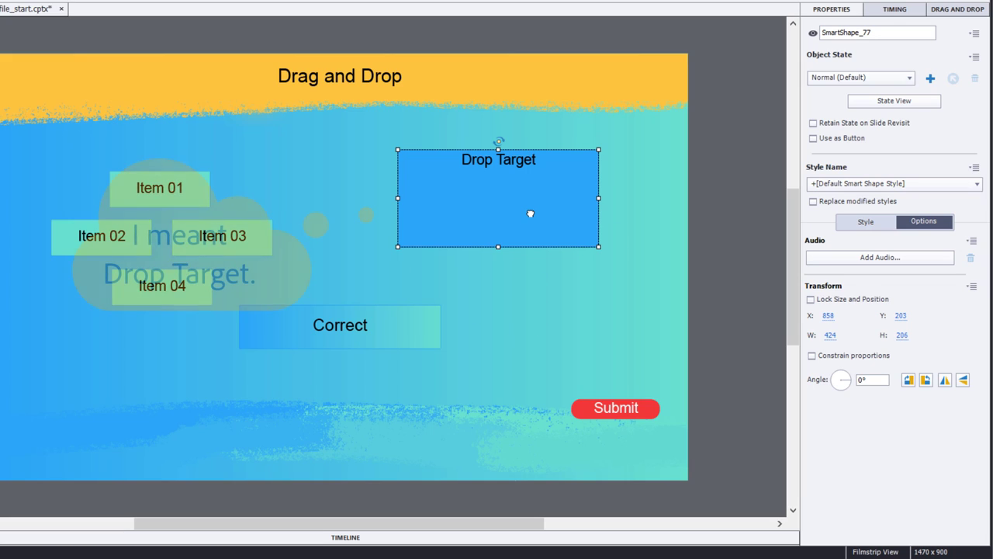
{"action": "left_click", "coordinate": [953, 9]}
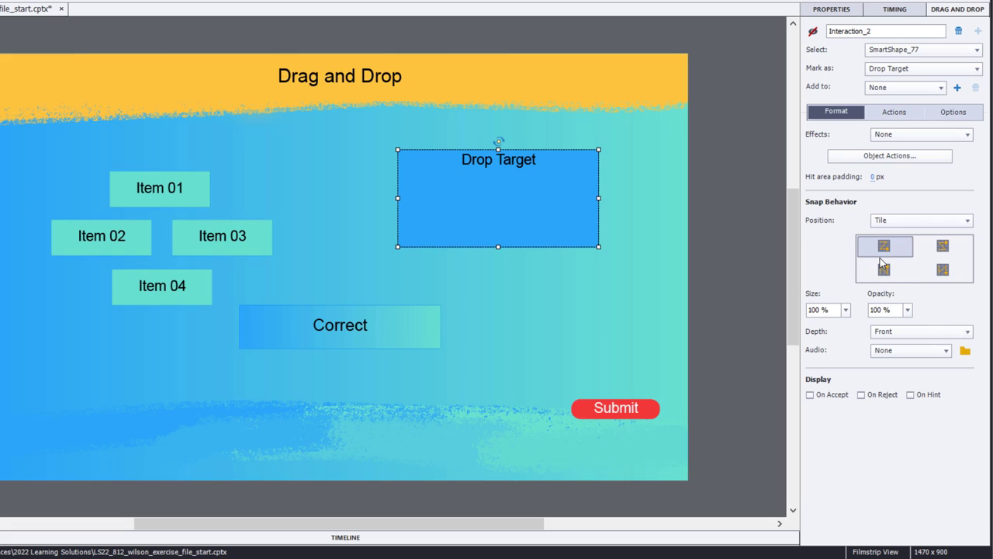
{"action": "left_click", "coordinate": [942, 248]}
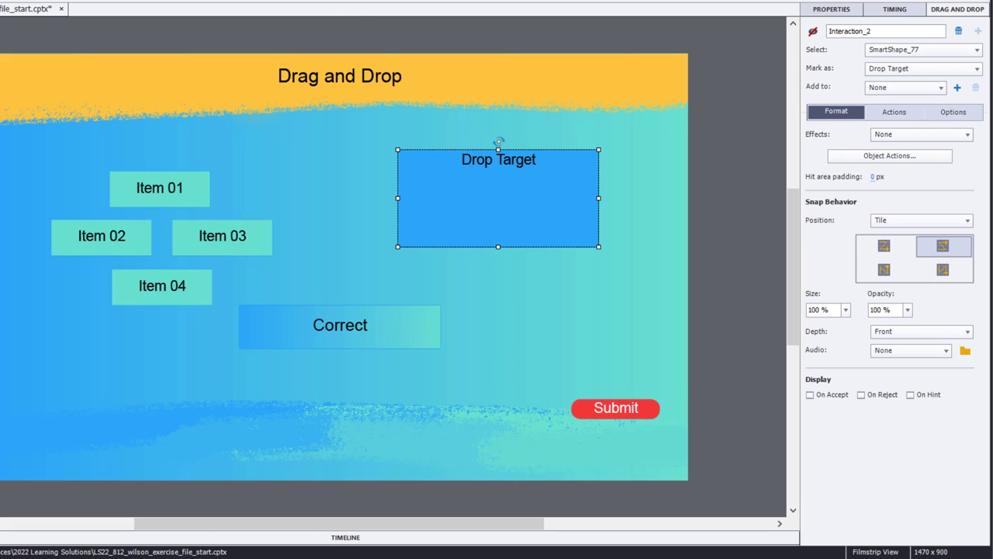
Preview the project as HTML5 in the browser and place the items, including Items 03 and 04, on the drop target.
{"action": "left_click", "coordinate": [346, 1]}
{"action": "left_click", "coordinate": [380, 13]}
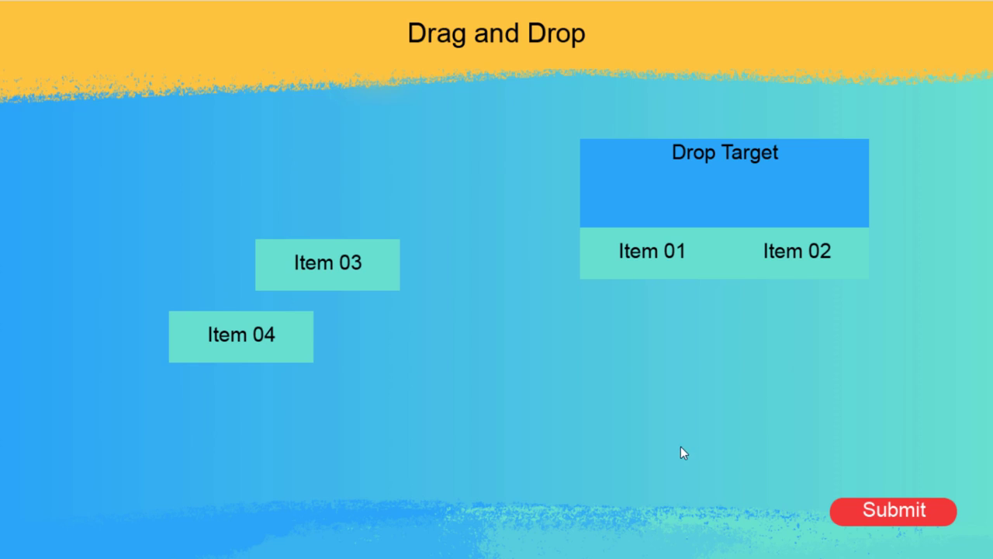
{"action": "left_click_drag", "start_coordinate": [339, 260], "coordinate": [556, 218]}
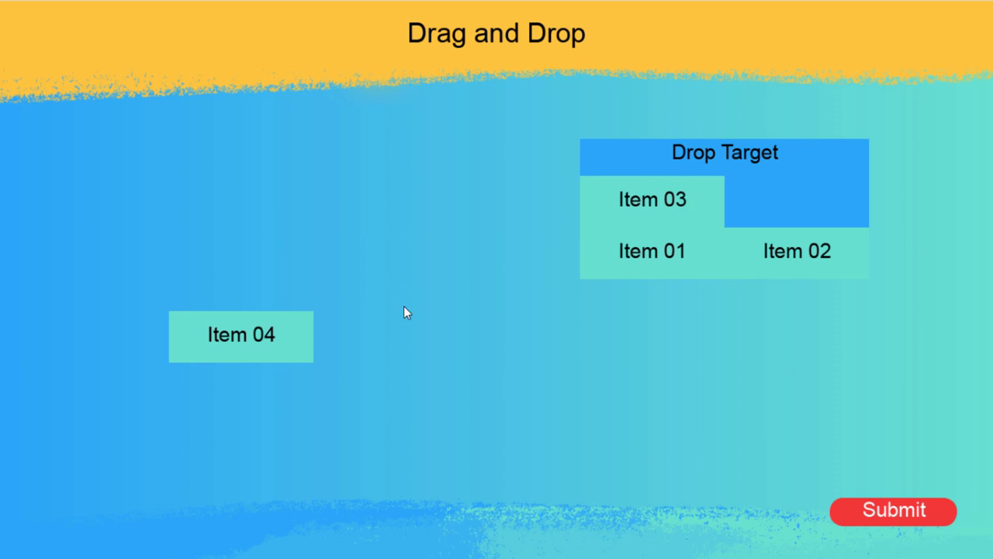
{"action": "left_click_drag", "start_coordinate": [266, 339], "coordinate": [805, 213]}
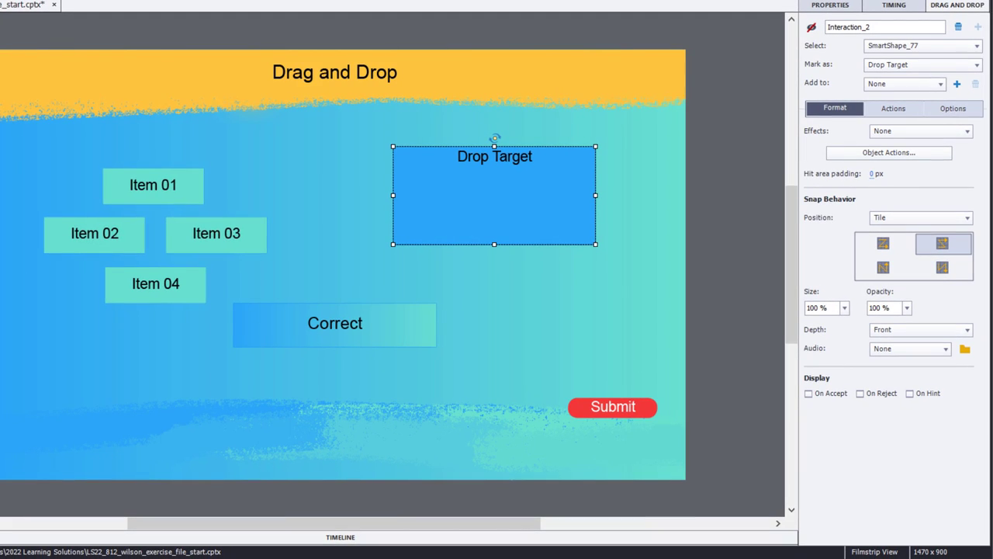
Set the drop target's snap position back to Anchor.
{"action": "left_click", "coordinate": [901, 222]}
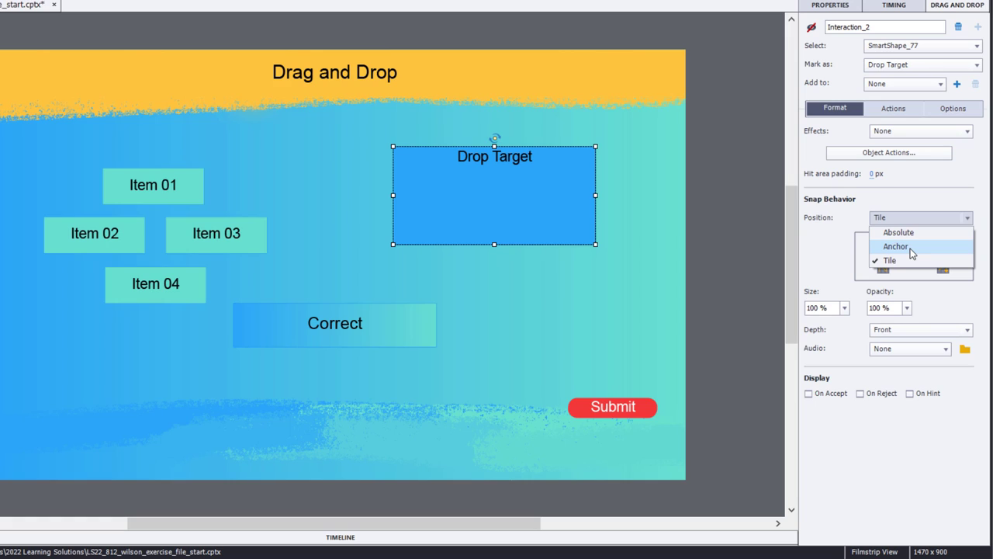
{"action": "left_click", "coordinate": [910, 248]}
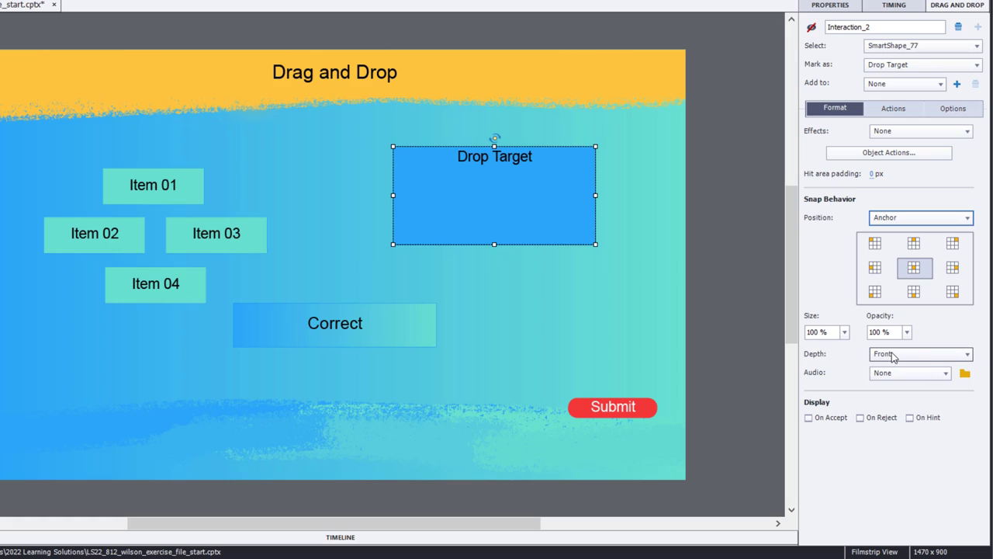
Set the drop target's snap depth to Back and preview the project as HTML5 in the browser.
{"action": "left_click", "coordinate": [894, 357]}
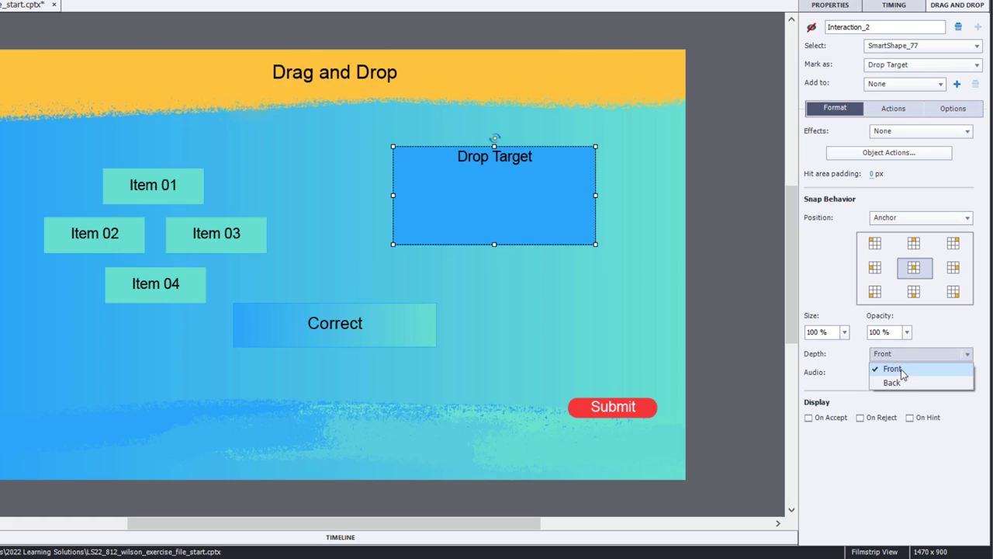
{"action": "left_click", "coordinate": [892, 382]}
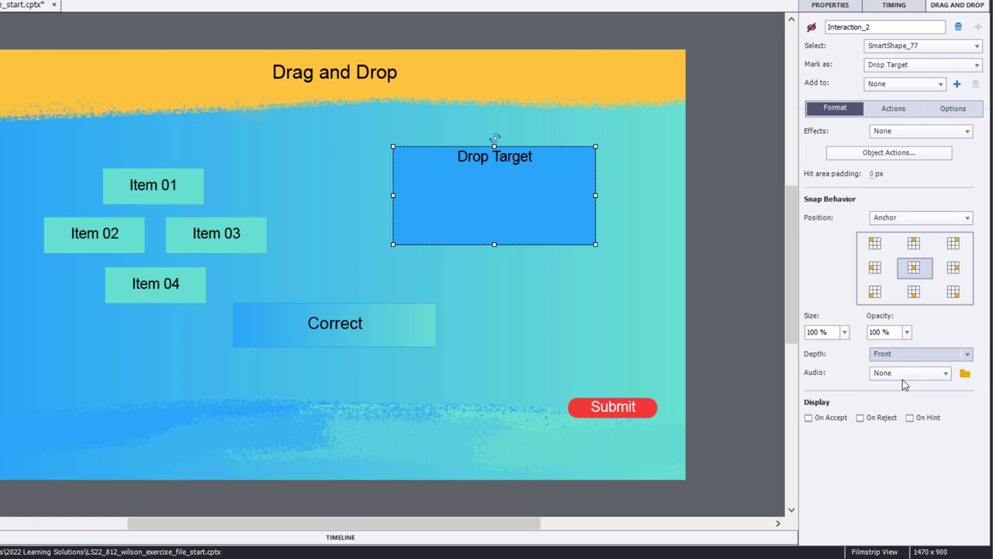
{"action": "left_click", "coordinate": [344, 2]}
{"action": "left_click", "coordinate": [373, 7]}
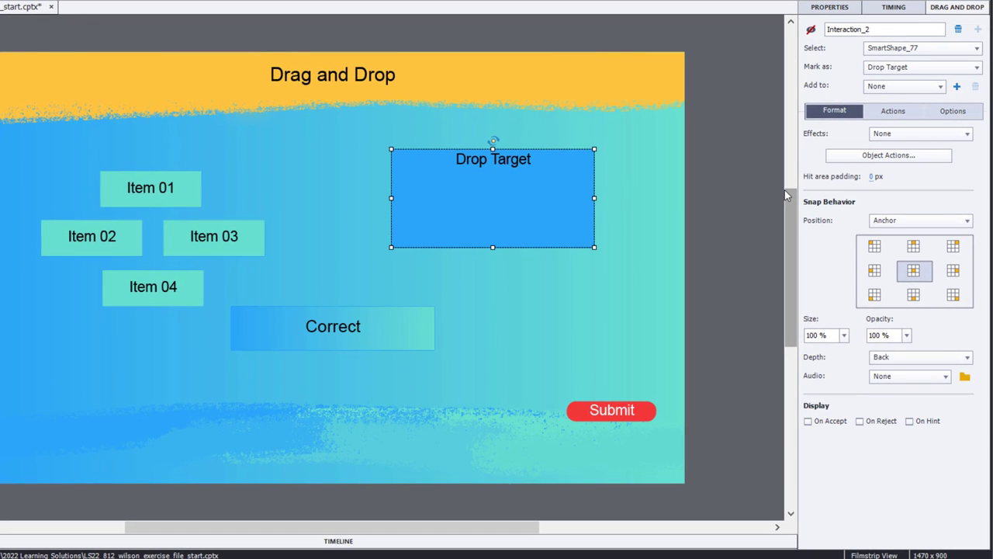
Set the drop target's snap position to Absolute with depth Front, and preview the project as HTML5 in the browser.
{"action": "left_click", "coordinate": [906, 223]}
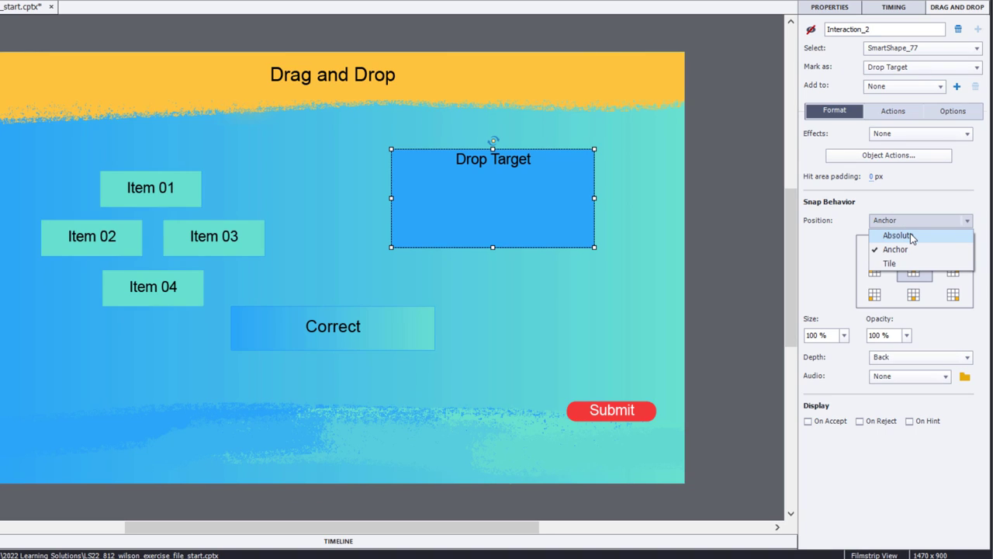
{"action": "left_click", "coordinate": [913, 236]}
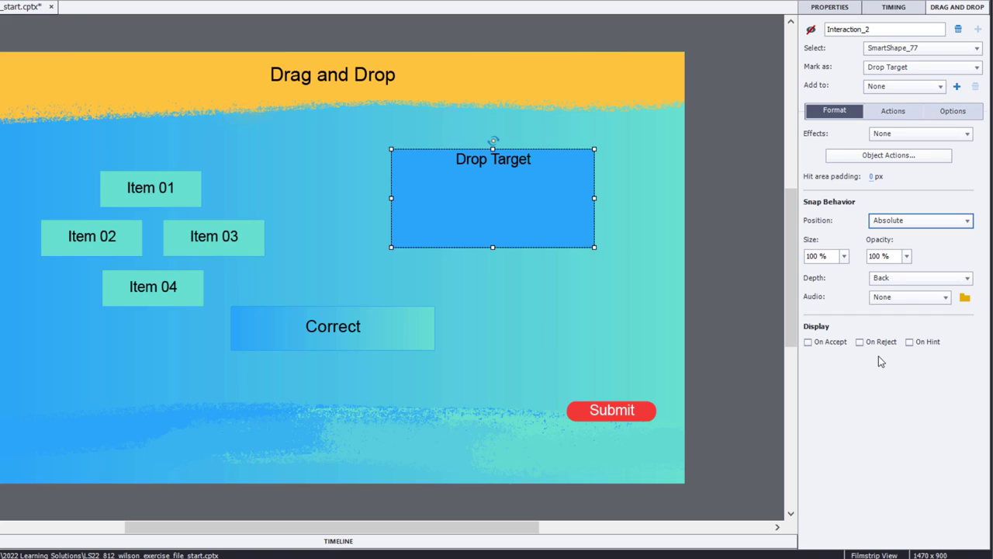
{"action": "left_click", "coordinate": [911, 281]}
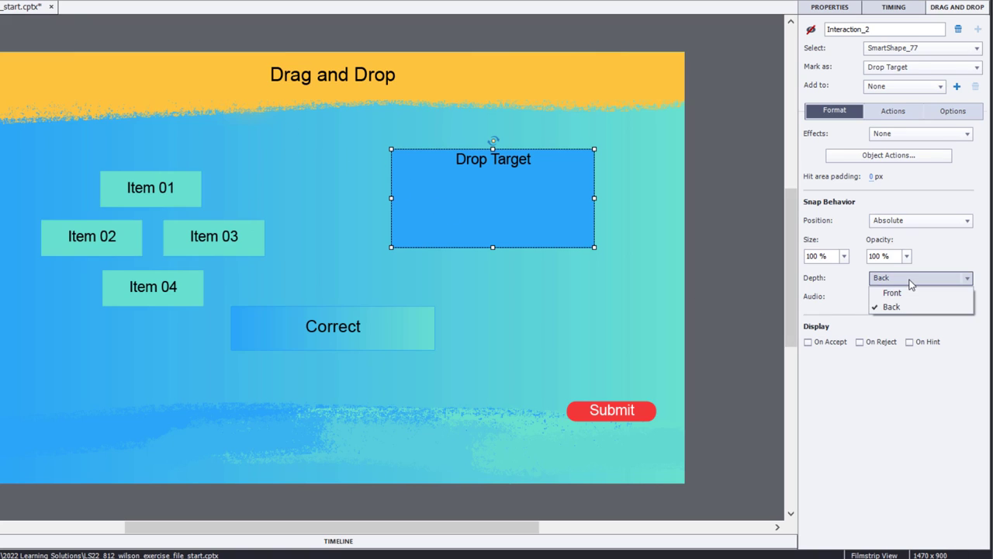
{"action": "left_click", "coordinate": [891, 293]}
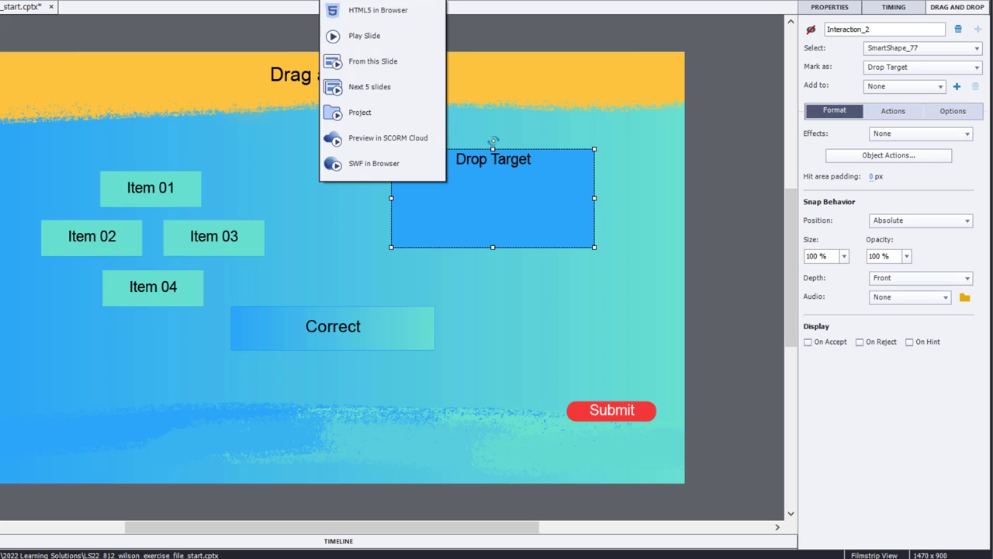
{"action": "left_click", "coordinate": [377, 12]}
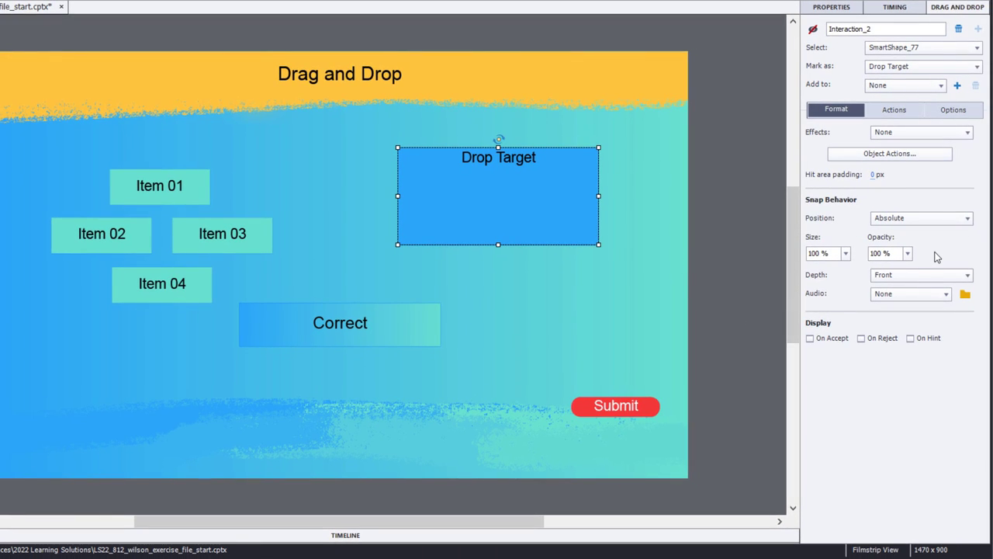
{"action": "left_click", "coordinate": [923, 223]}
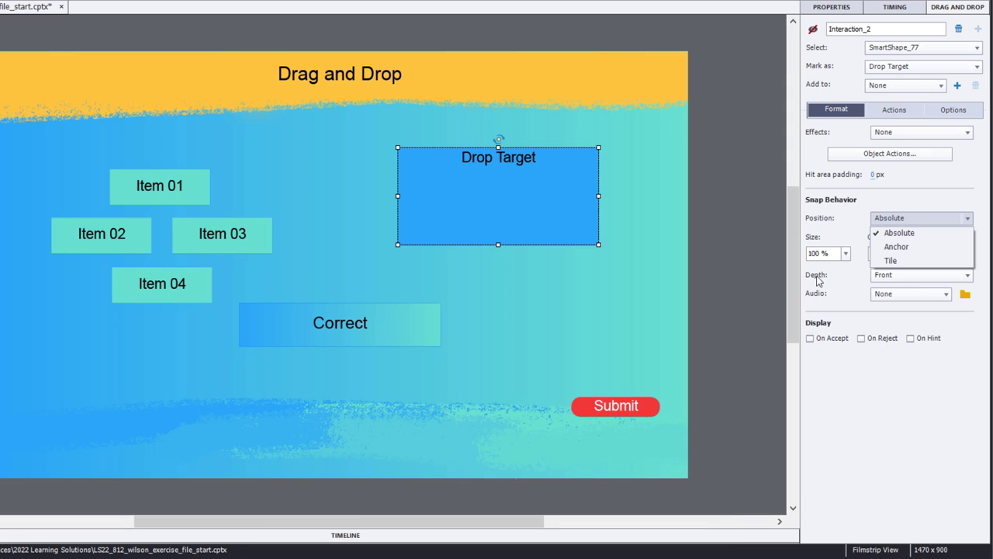
{"action": "left_click", "coordinate": [894, 278]}
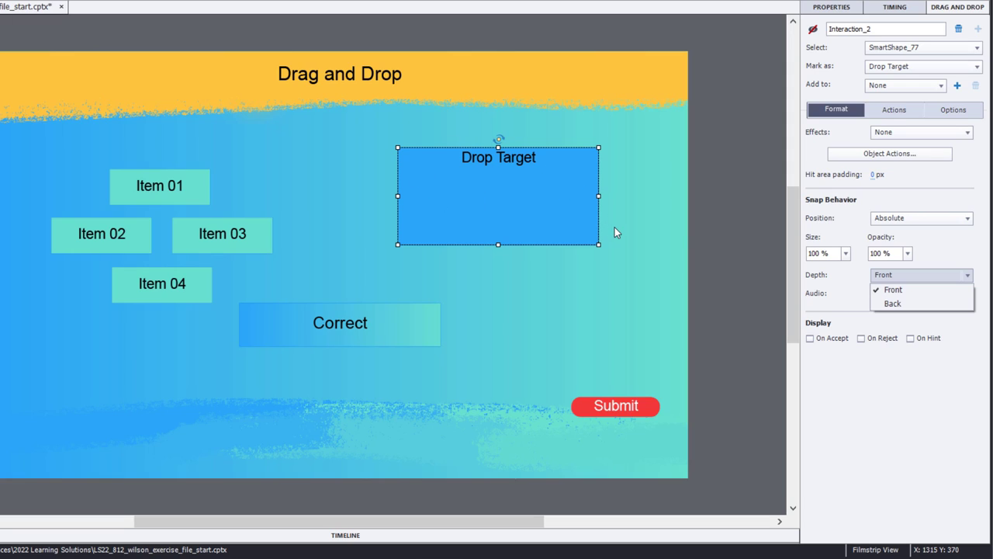
{"action": "left_click", "coordinate": [920, 218]}
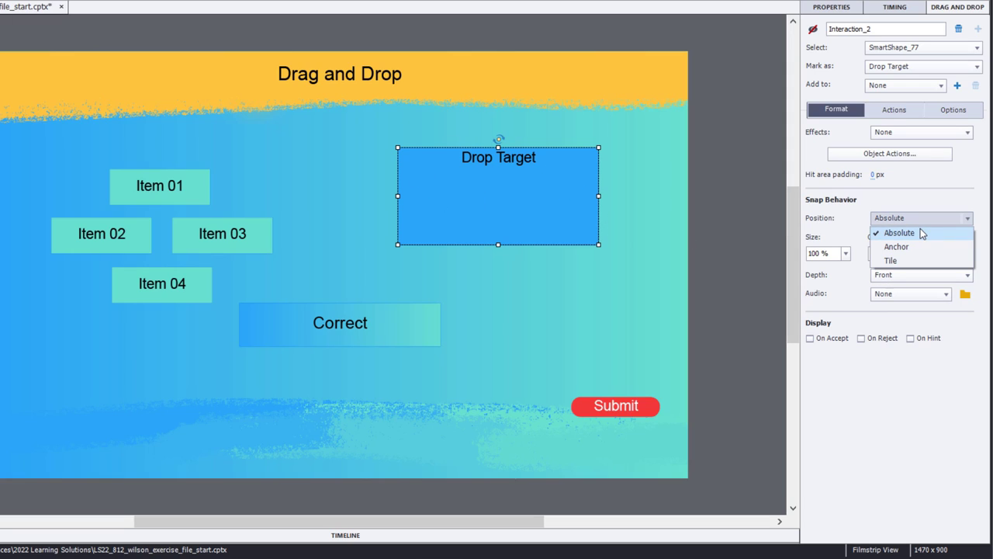